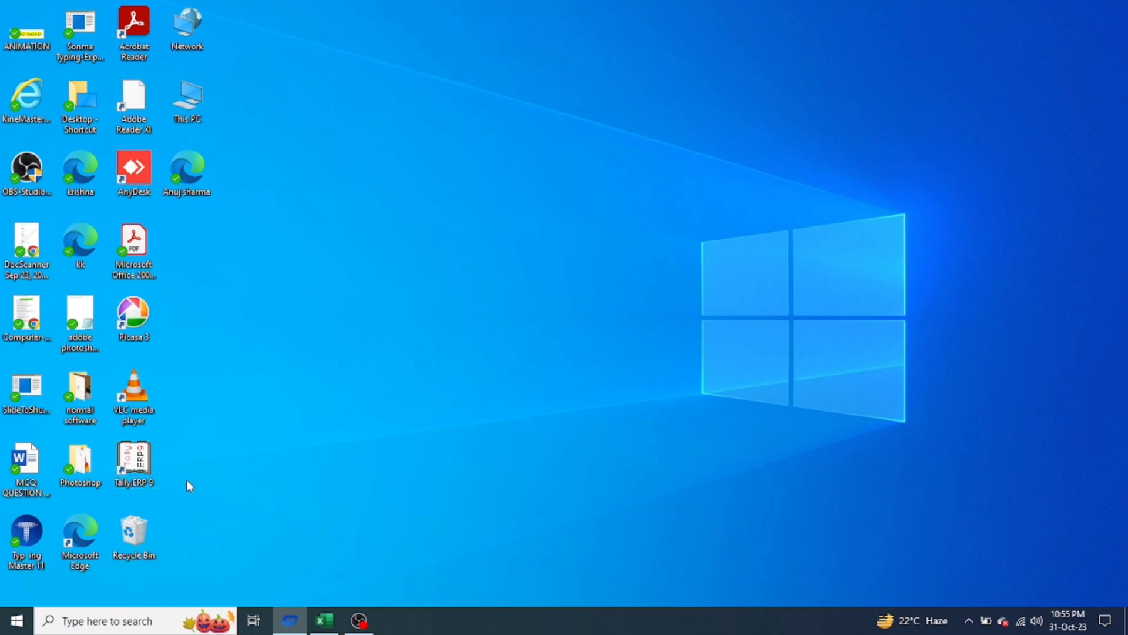
Search the Start menu for 'tally', then launch Tally.ERP 9 from its desktop icon
{"action": "left_click", "coordinate": [14, 625]}
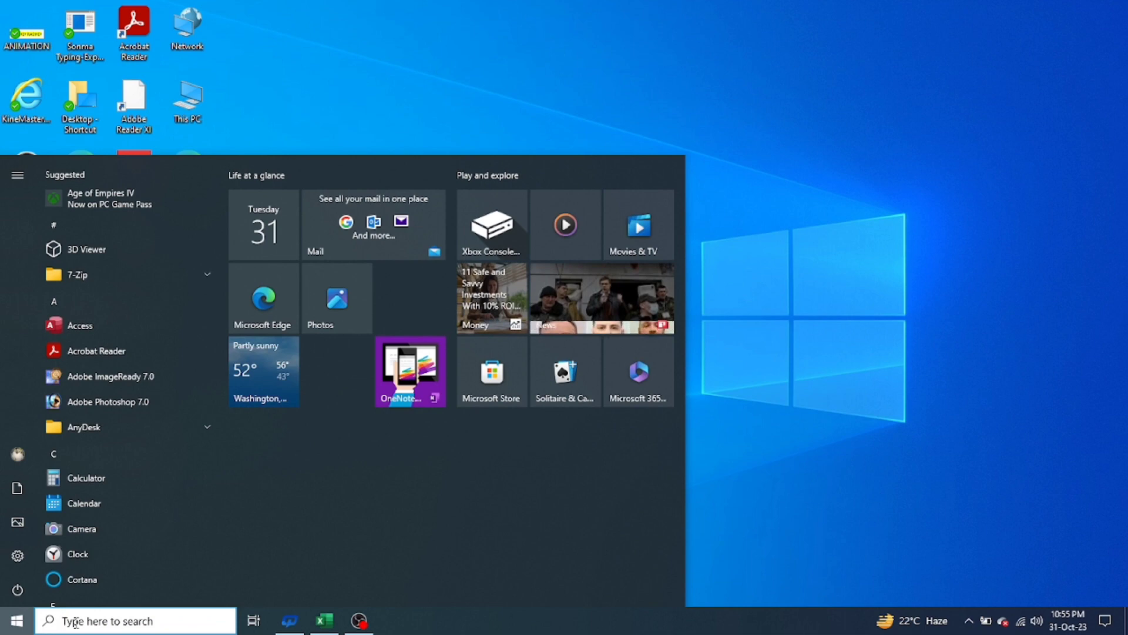
{"action": "left_click", "coordinate": [73, 621]}
{"action": "type", "text": "tal"}
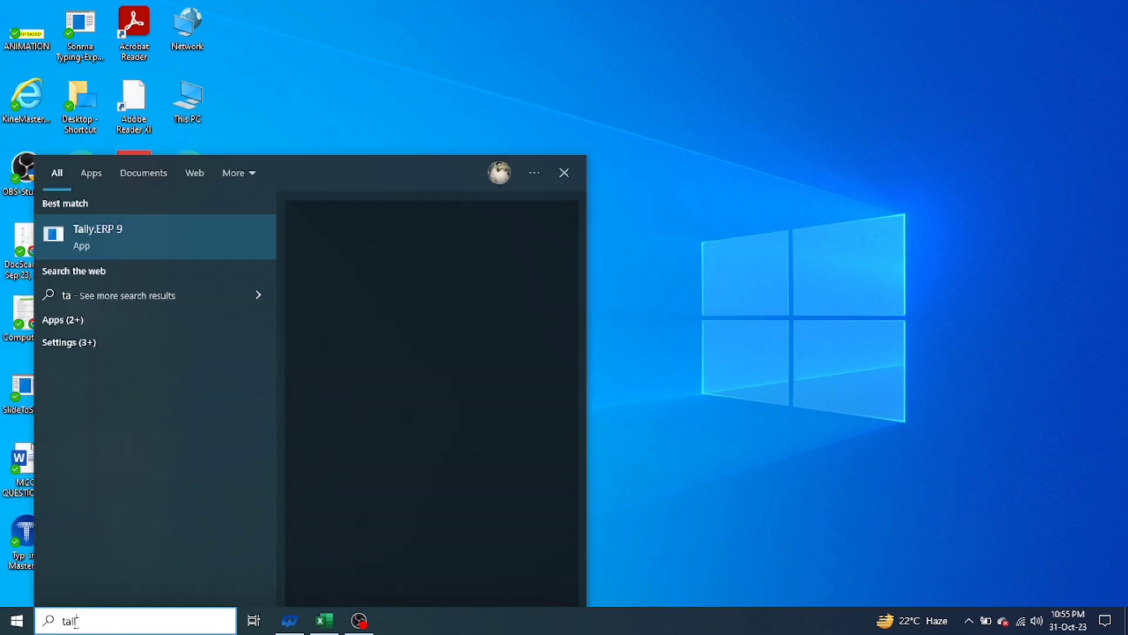
{"action": "type", "text": "ly"}
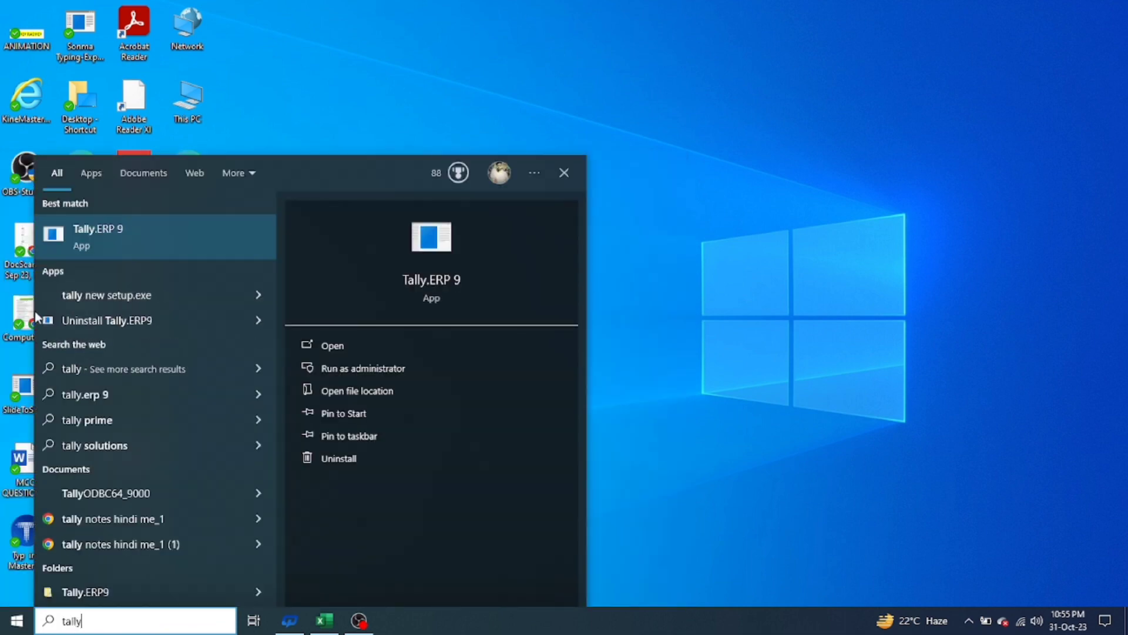
{"action": "left_click", "coordinate": [484, 57]}
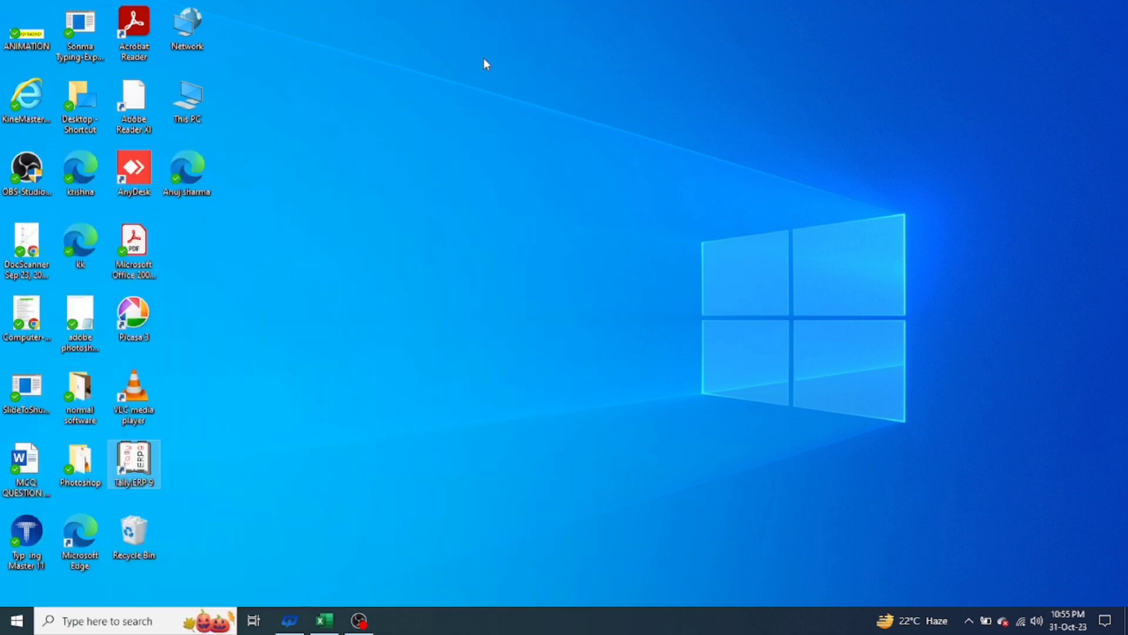
{"action": "double_click", "coordinate": [137, 451]}
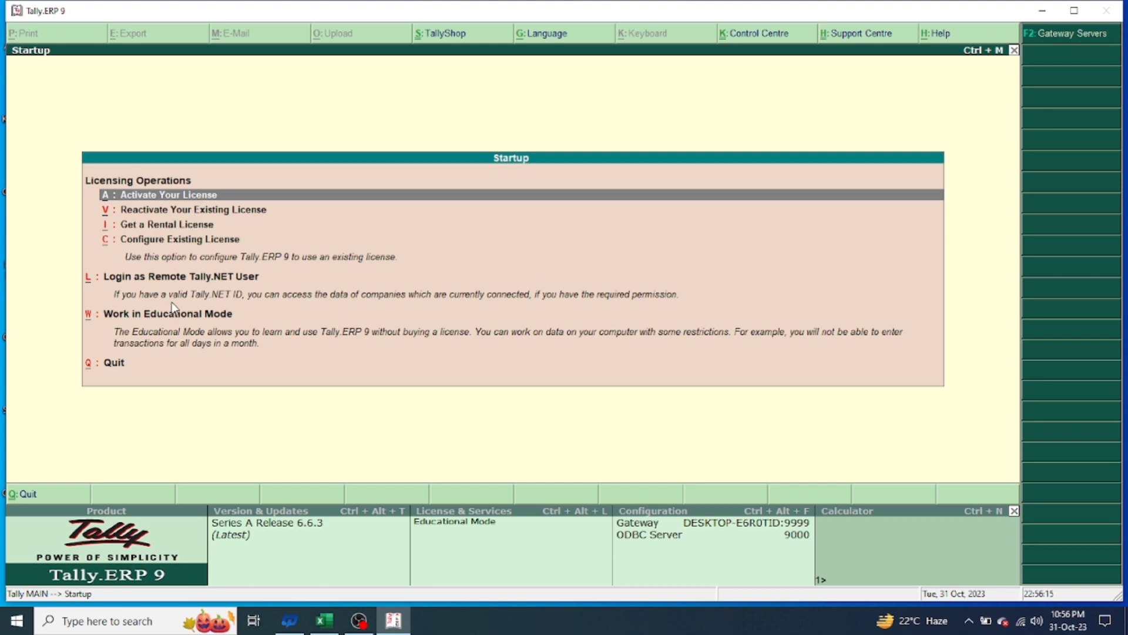
Work in Educational Mode to reach the Gateway of Tally with FLIPKART PVT LTD loaded
{"action": "left_click", "coordinate": [167, 321]}
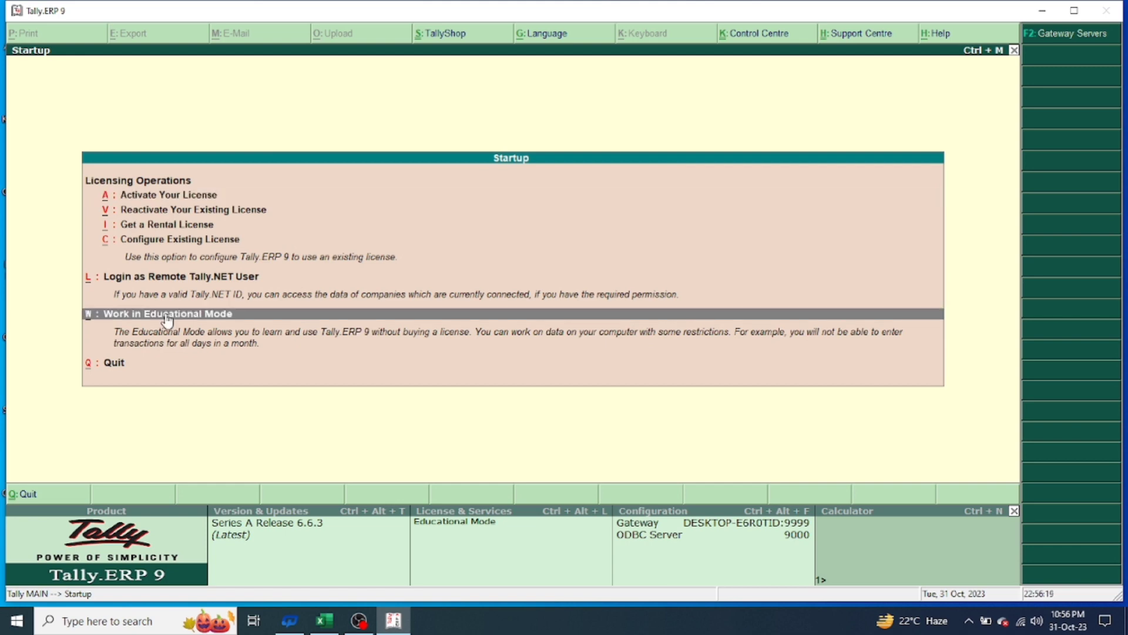
{"action": "left_click", "coordinate": [168, 320]}
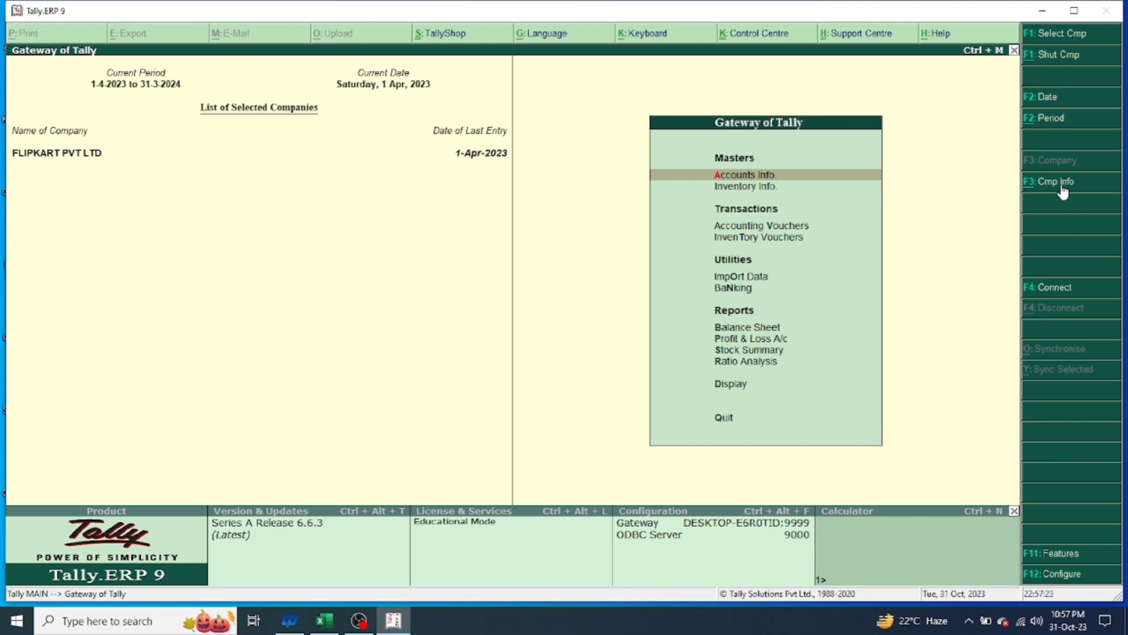
Bring up the company information menu with F3: Cmp Info
{"action": "left_click", "coordinate": [1062, 189]}
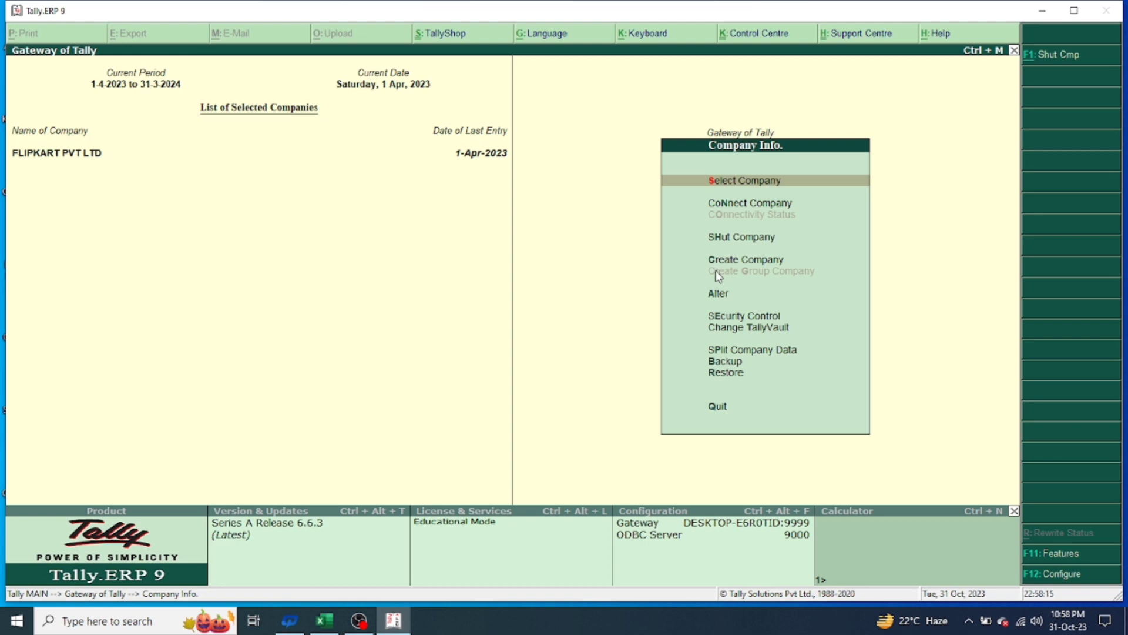
Choose Create Company to get a blank Company Creation form
{"action": "key", "text": "c"}
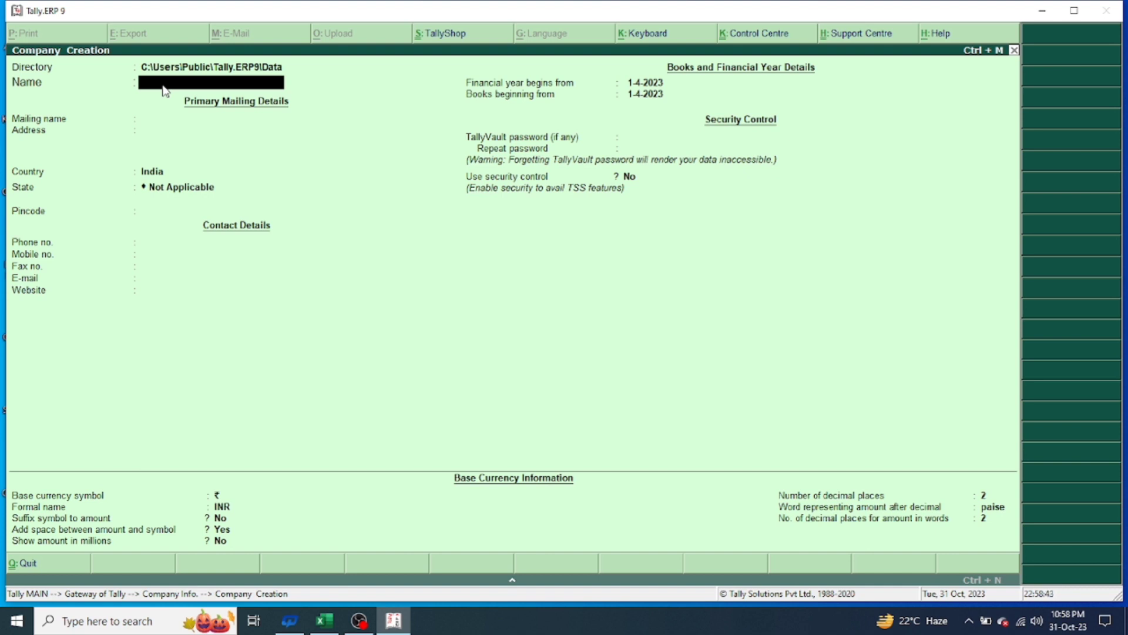
Name the company 'Vivo Pvt.Ltd', keep it as the mailing name, and enter one address line
{"action": "type", "text": "Vivo Pvt.Ltd"}
{"action": "key", "text": "Return"}
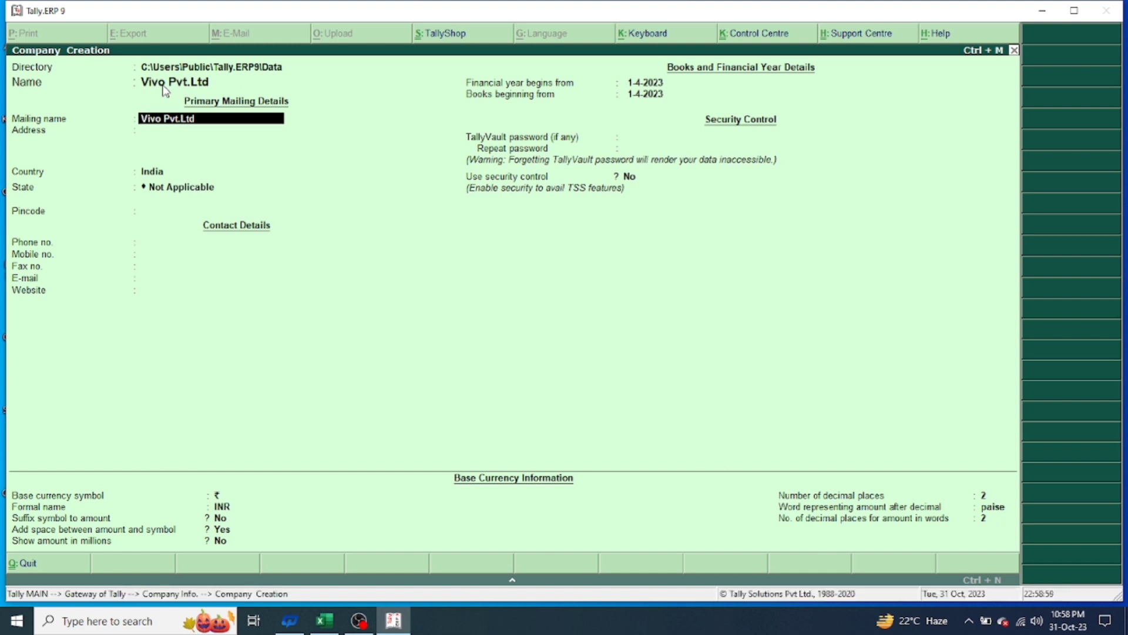
{"action": "key", "text": "Return"}
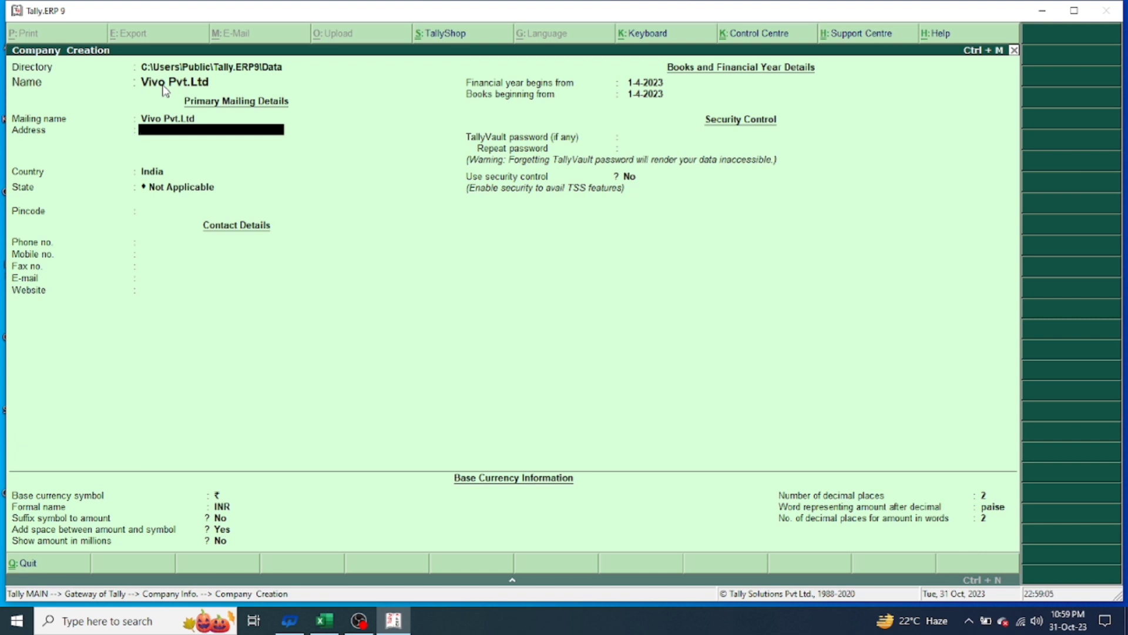
{"action": "type", "text": "Xyz"}
{"action": "key", "text": "Return"}
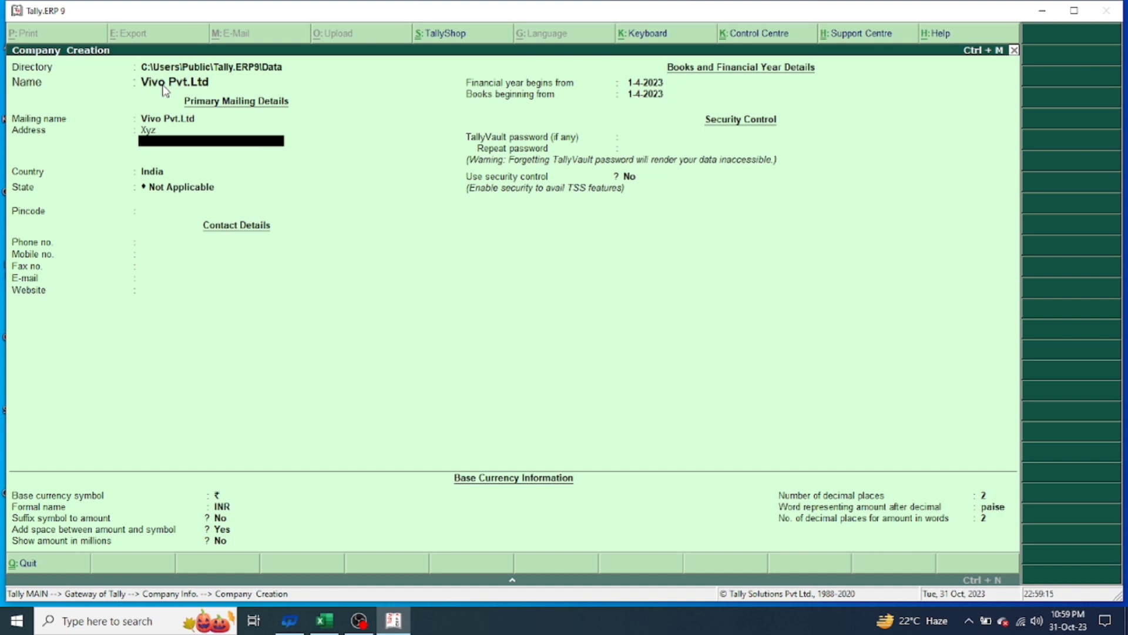
{"action": "key", "text": "Return"}
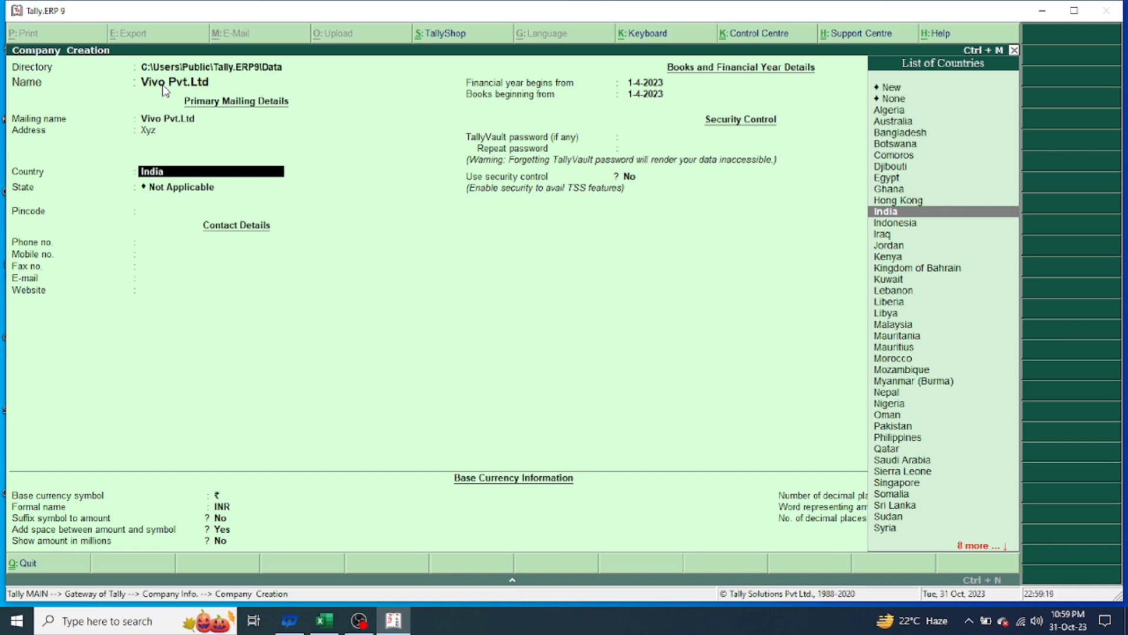
Keep India as the country, pick Uttar Pradesh as the state, and type the pincode
{"action": "key", "text": "Return"}
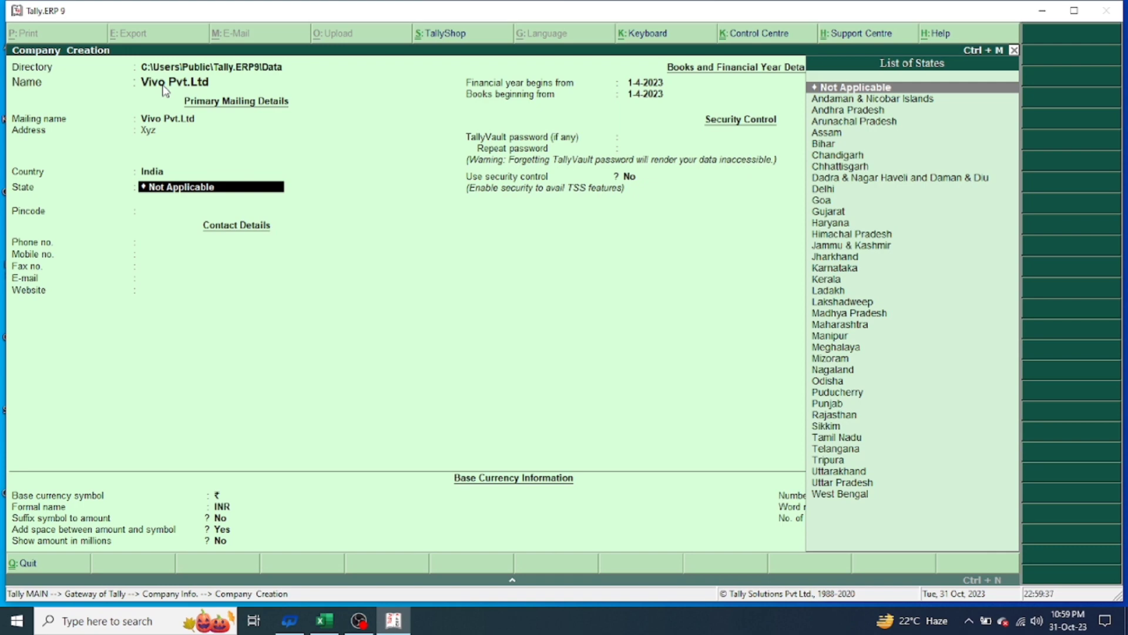
{"action": "type", "text": "ut"}
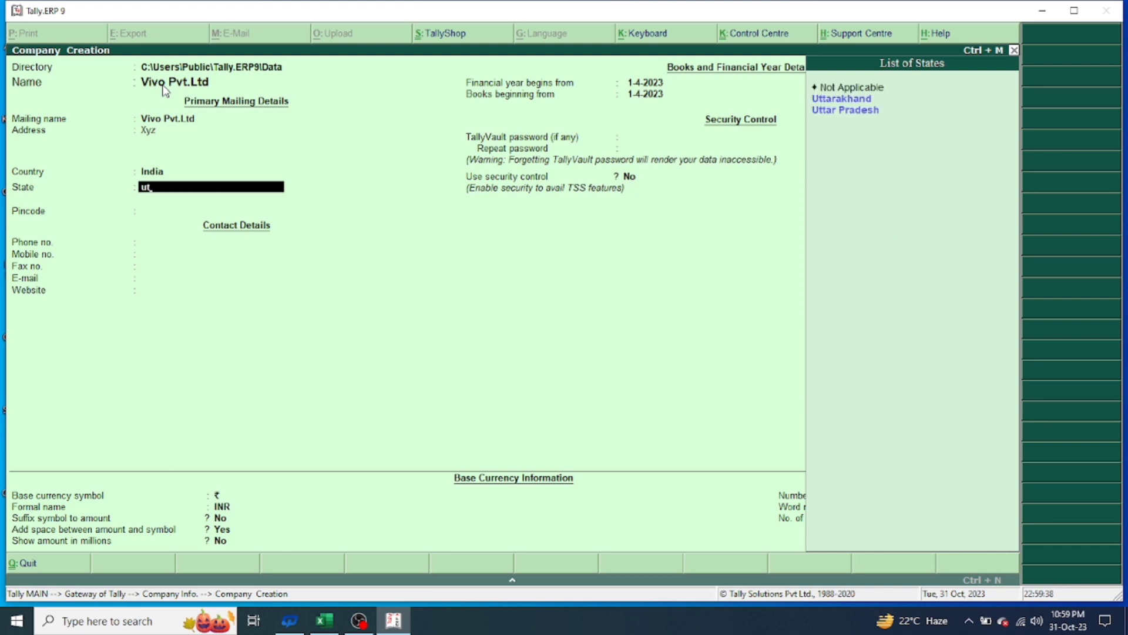
{"action": "type", "text": "ta"}
{"action": "left_click", "coordinate": [822, 116]}
{"action": "left_click", "coordinate": [822, 115]}
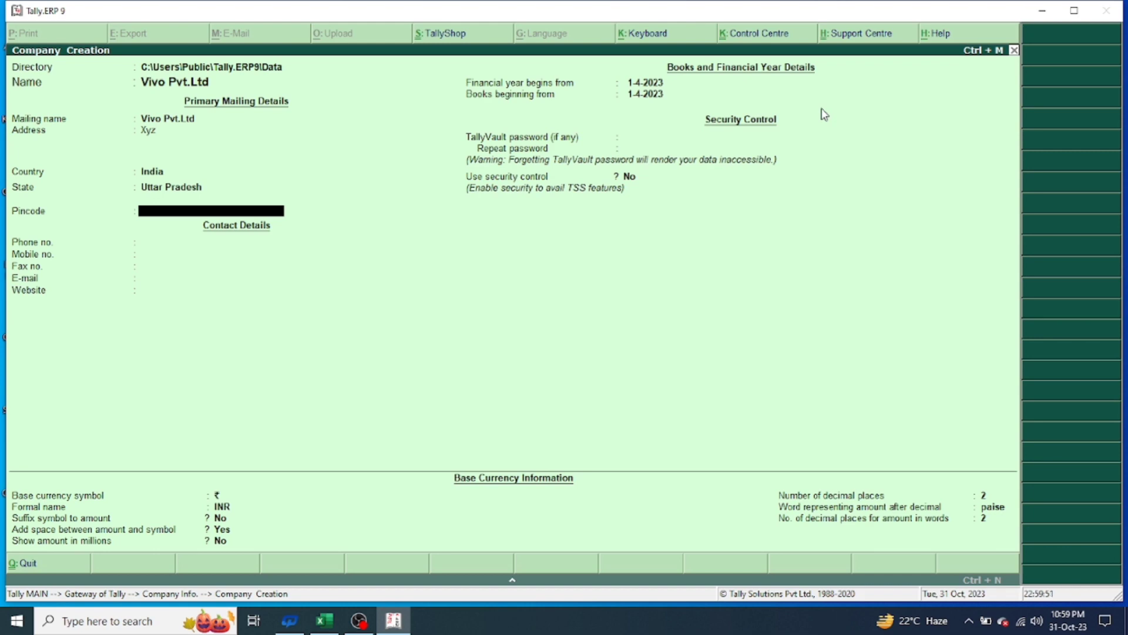
{"action": "type", "text": "283204"}
Enter the company's phone, mobile and fax numbers, e-mail address, and website 'http//.vivo.in.com'
{"action": "key", "text": "Return"}
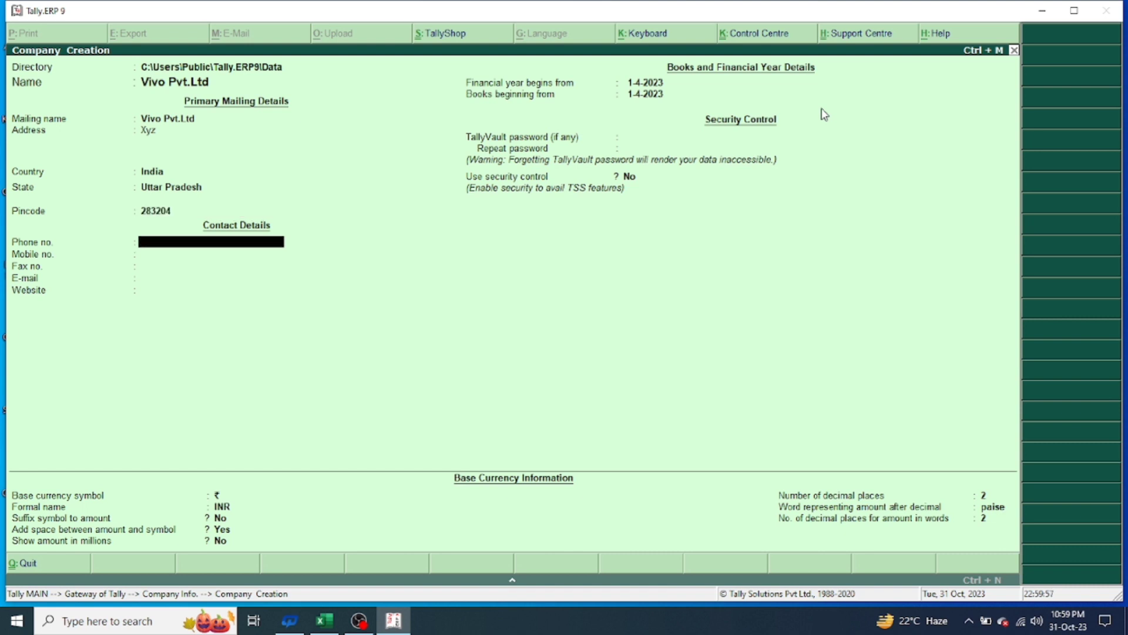
{"action": "key", "text": "Return"}
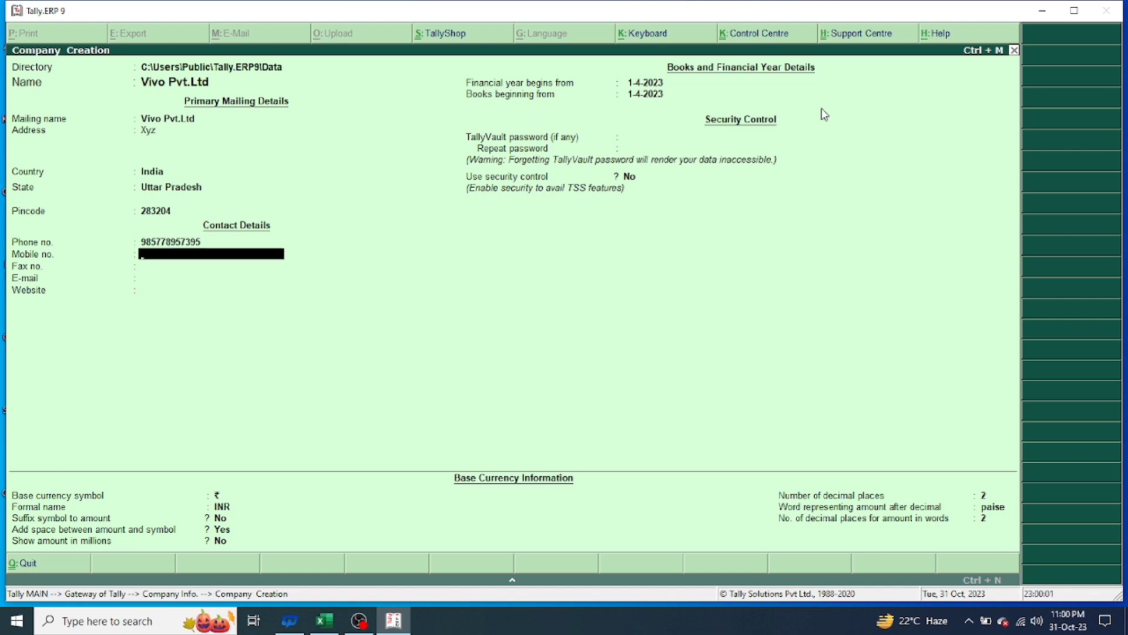
{"action": "key", "text": "Return"}
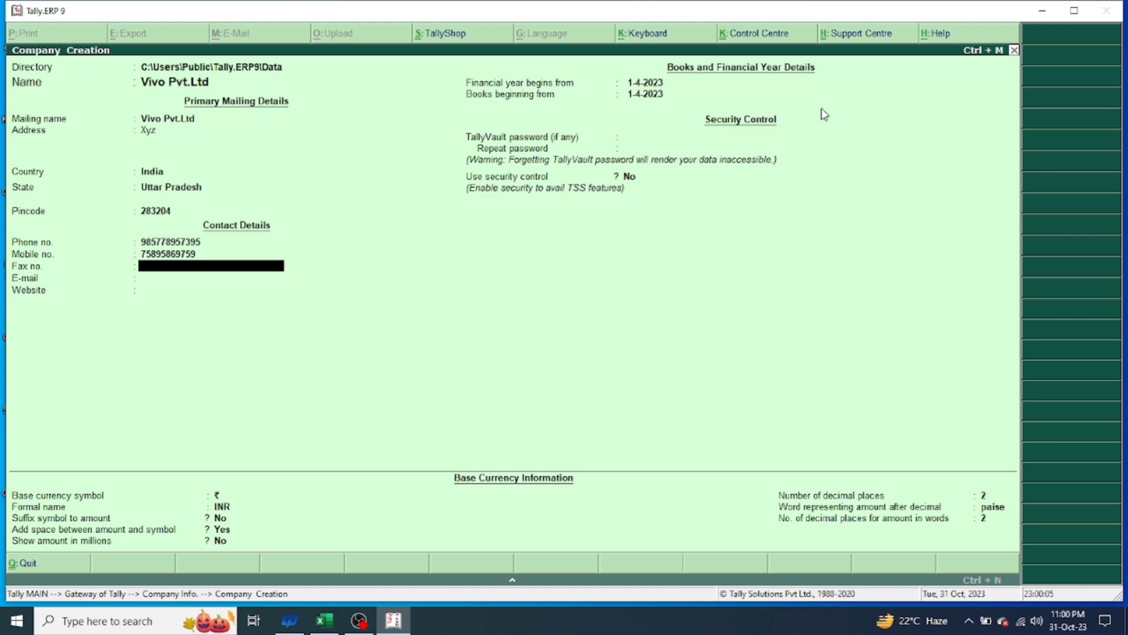
{"action": "type", "text": "85790696"}
{"action": "key", "text": "Return"}
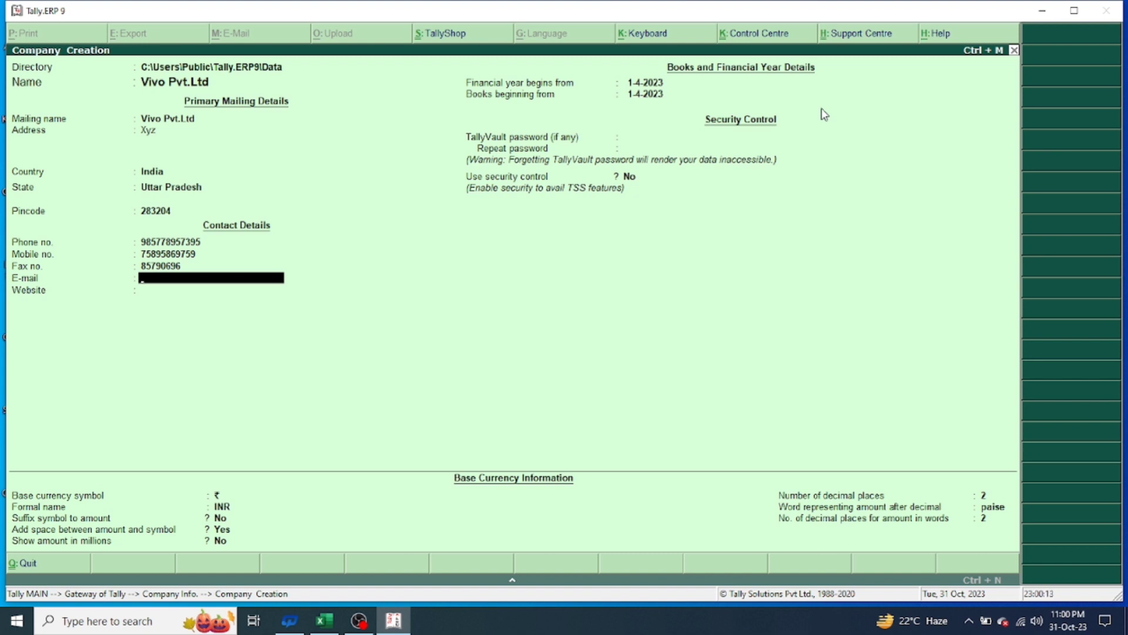
{"action": "key", "text": "Return"}
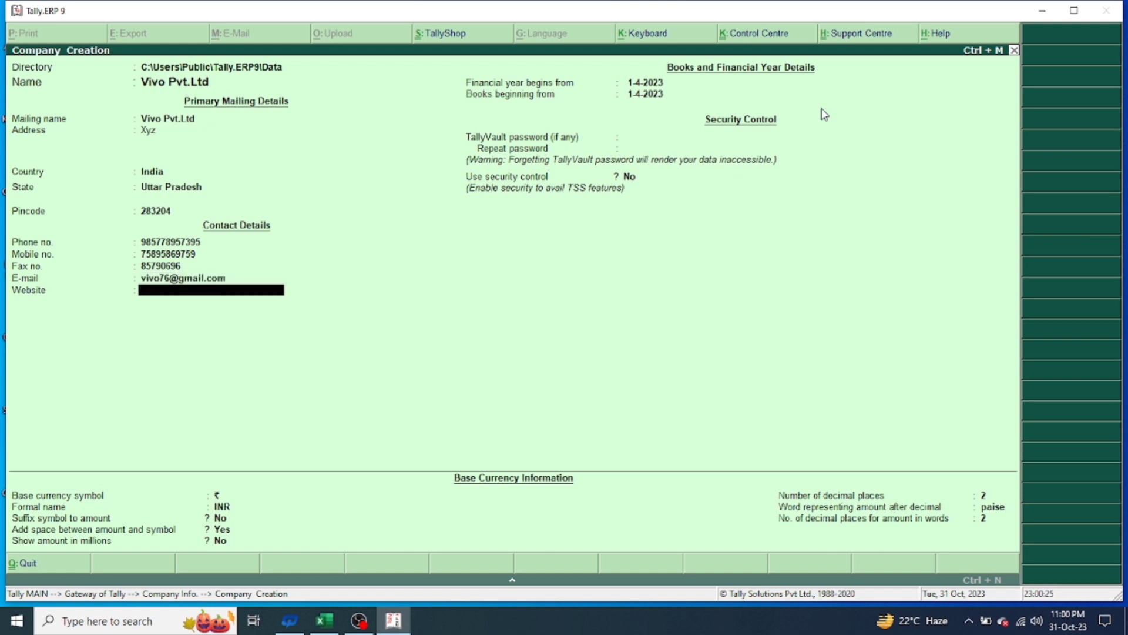
{"action": "type", "text": "http//.vivo.in.com"}
Set both the financial year start and books beginning dates to 1-6-2020
{"action": "key", "text": "Return"}
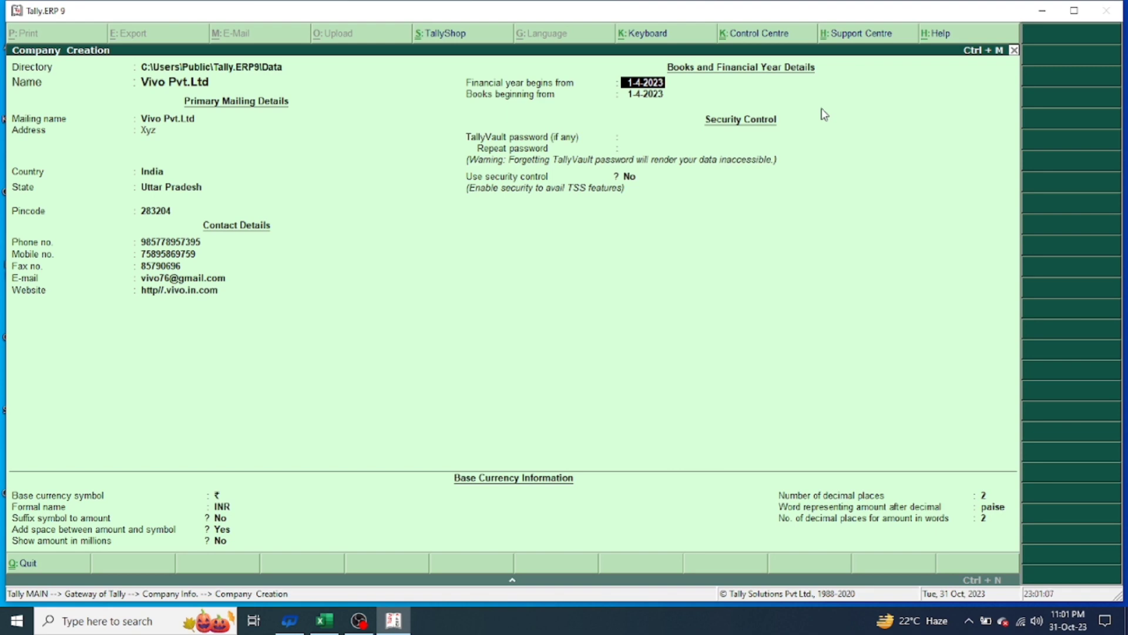
{"action": "type", "text": "1-6"}
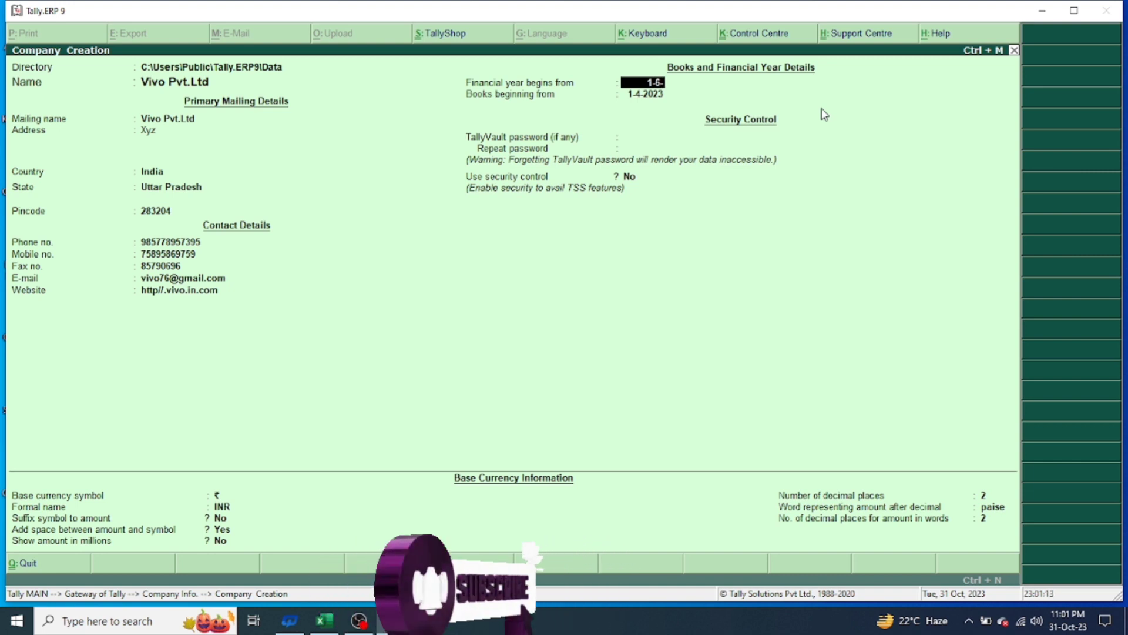
{"action": "type", "text": "-2020"}
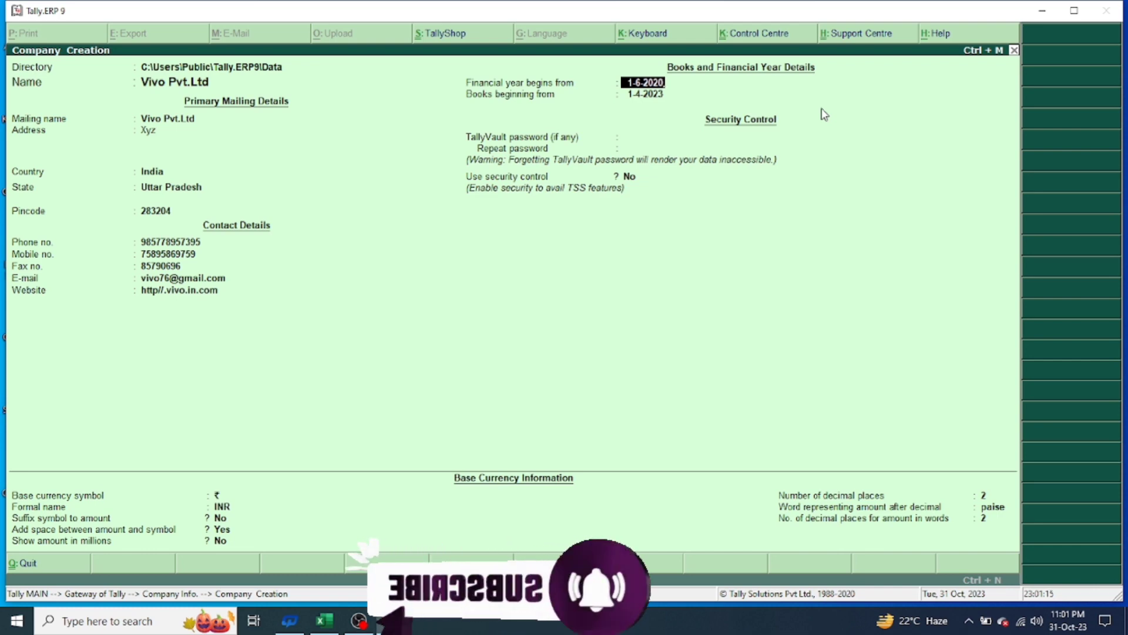
{"action": "key", "text": "Return"}
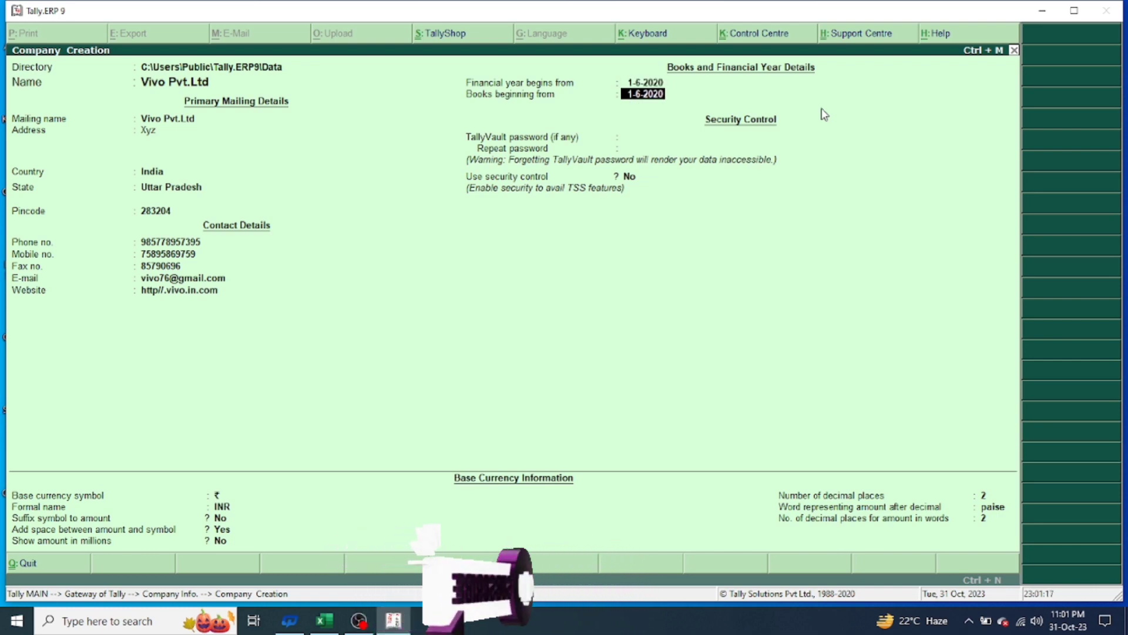
{"action": "key", "text": "Return"}
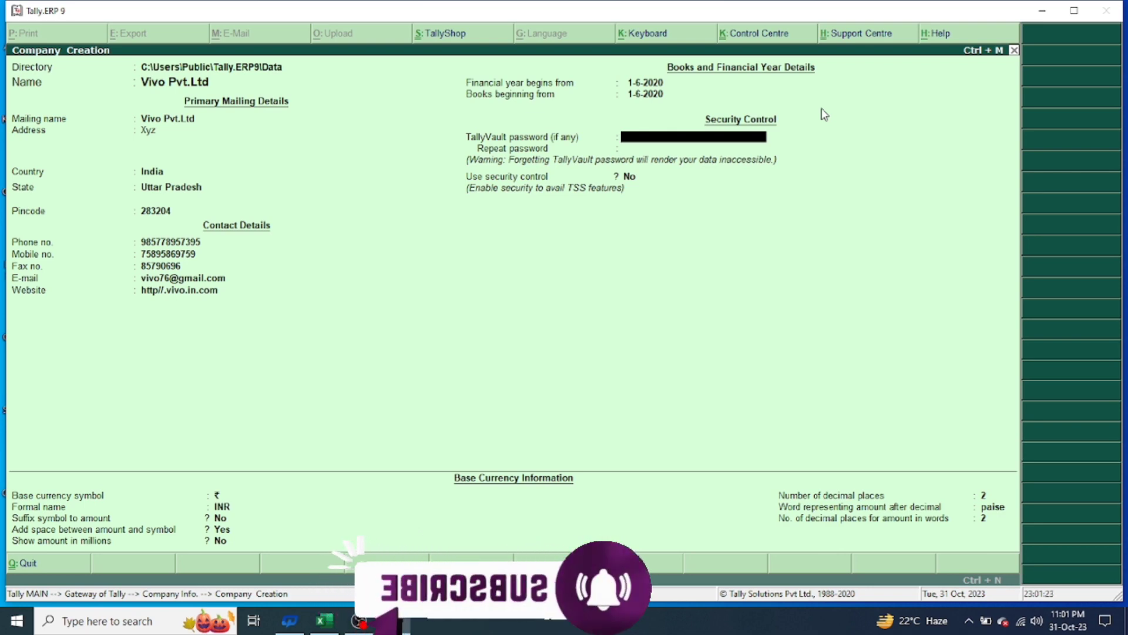
{"action": "key", "text": "Return"}
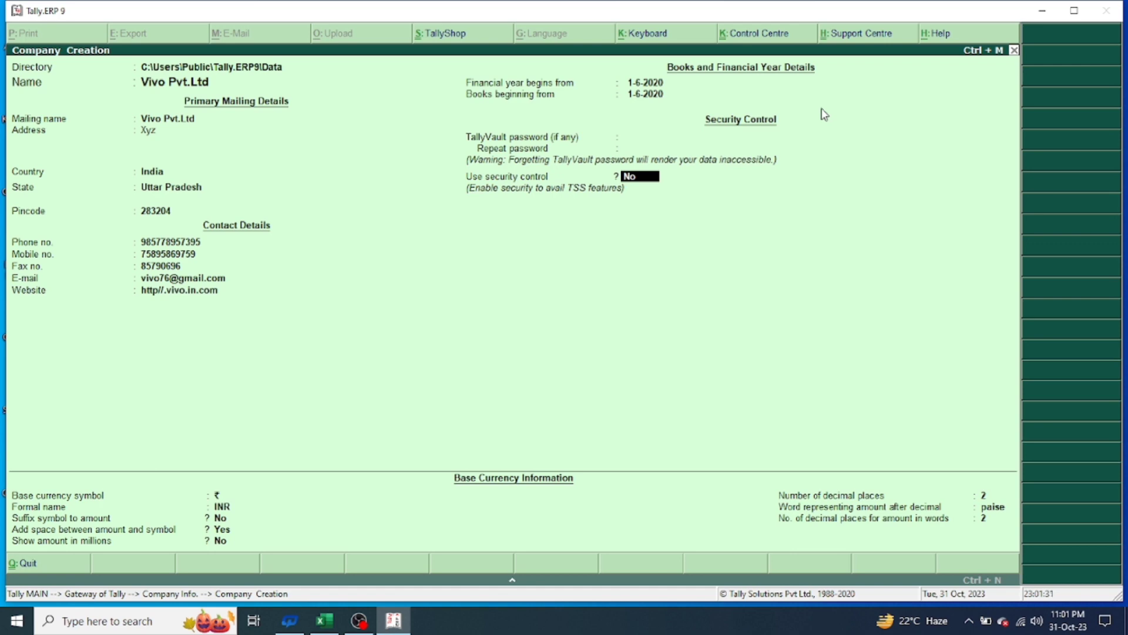
{"action": "type", "text": "y"}
{"action": "key", "text": "Return"}
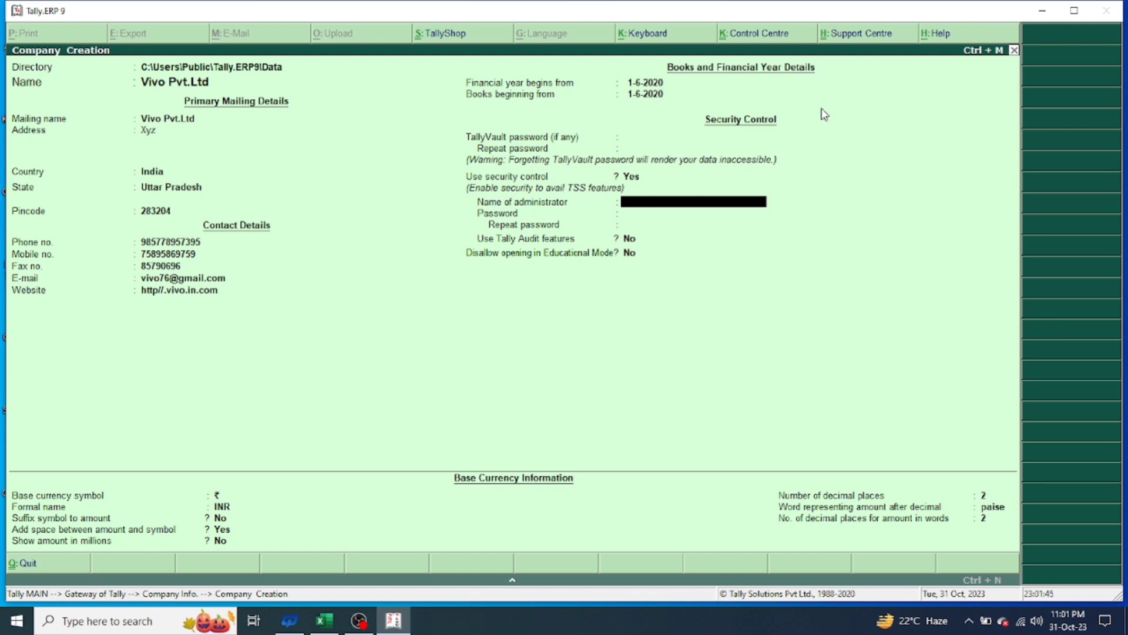
{"action": "key", "text": "BackSpace"}
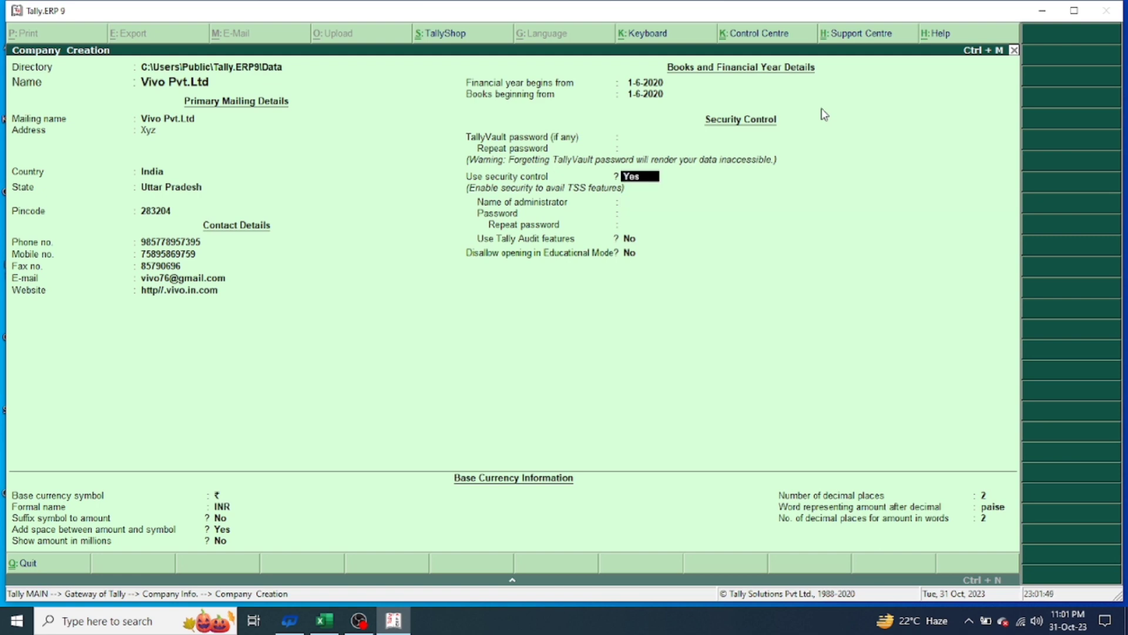
{"action": "type", "text": "n"}
{"action": "key", "text": "Return"}
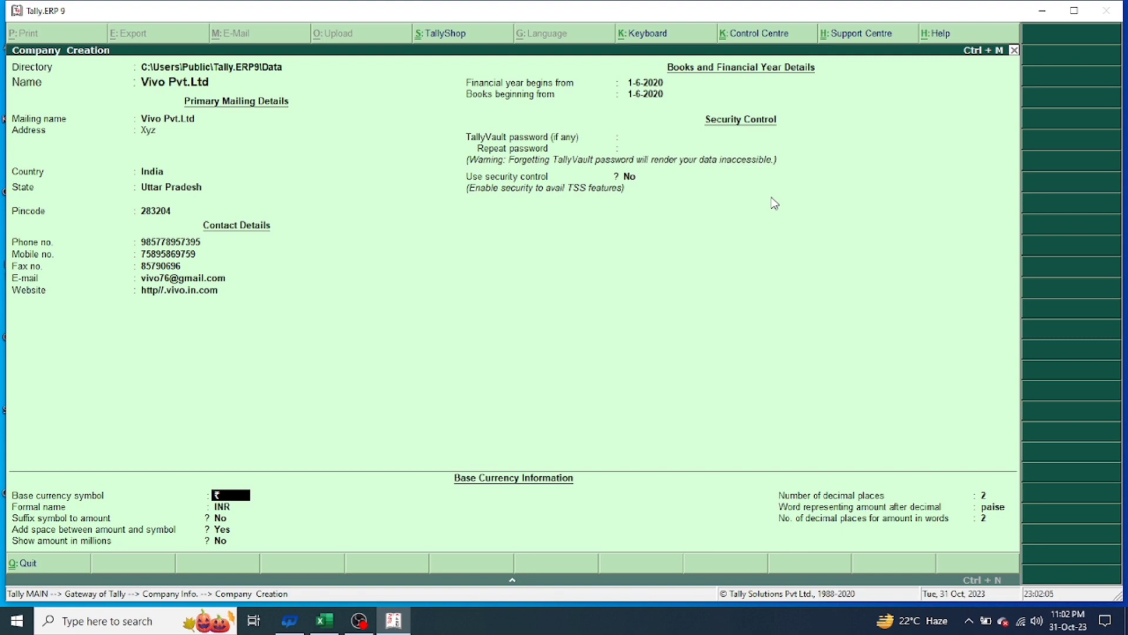
Accept the default ₹/INR currency settings with 2 decimal places and save Vivo Pvt.Ltd
{"action": "key", "text": "Return"}
{"action": "key", "text": "Return"}
{"action": "key", "text": "Return"}
{"action": "key", "text": "Return"}
{"action": "key", "text": "Return"}
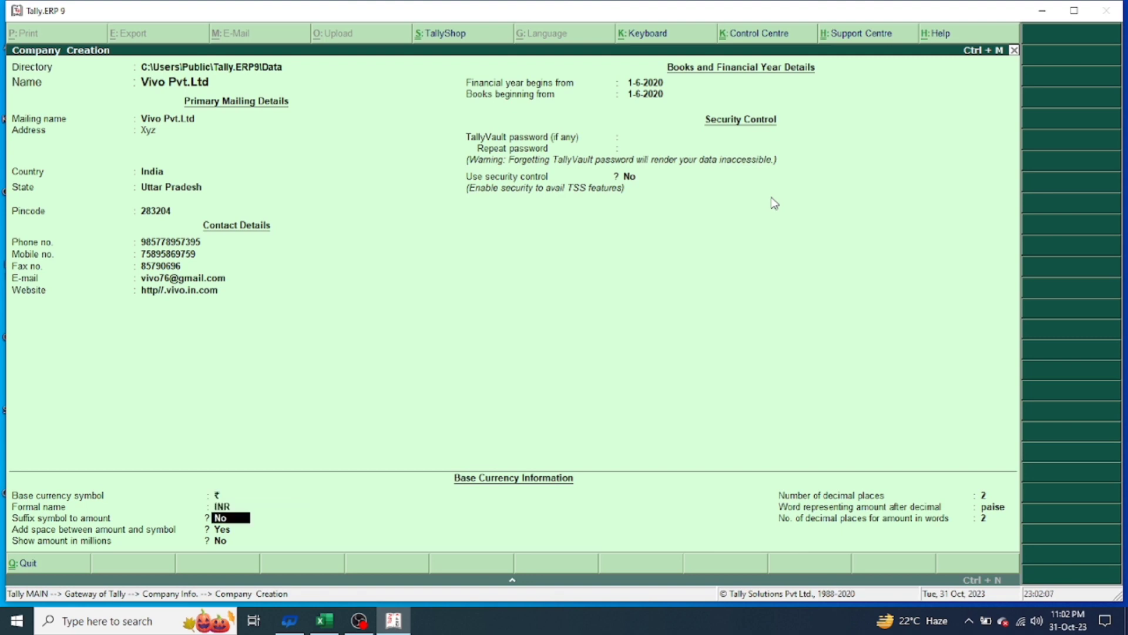
{"action": "key", "text": "Return"}
{"action": "key", "text": "Return"}
{"action": "key", "text": "Return"}
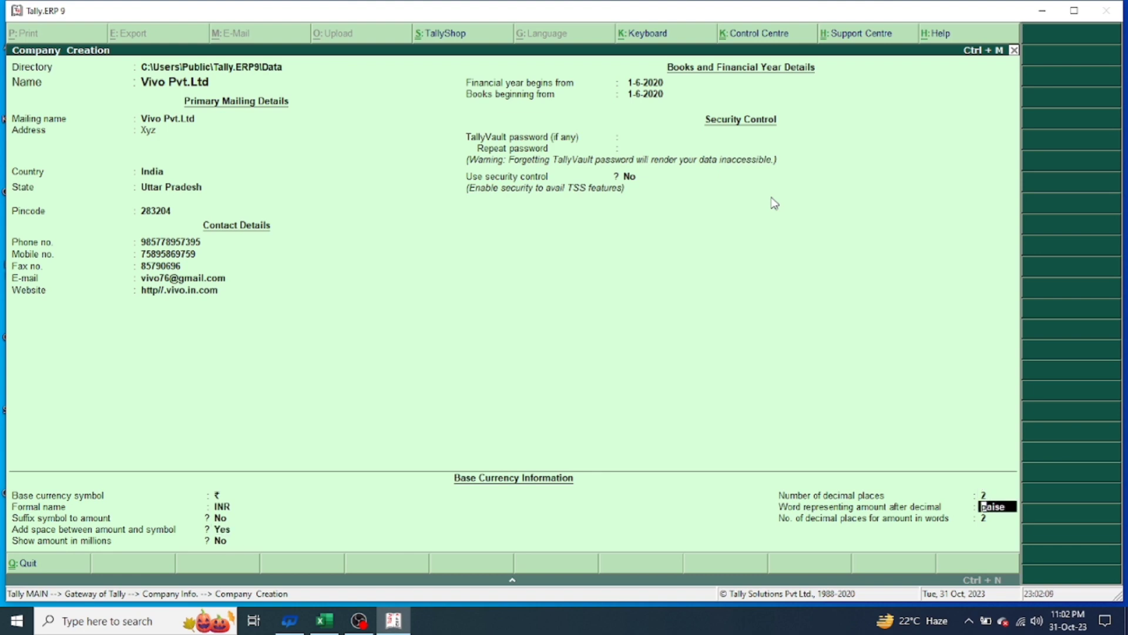